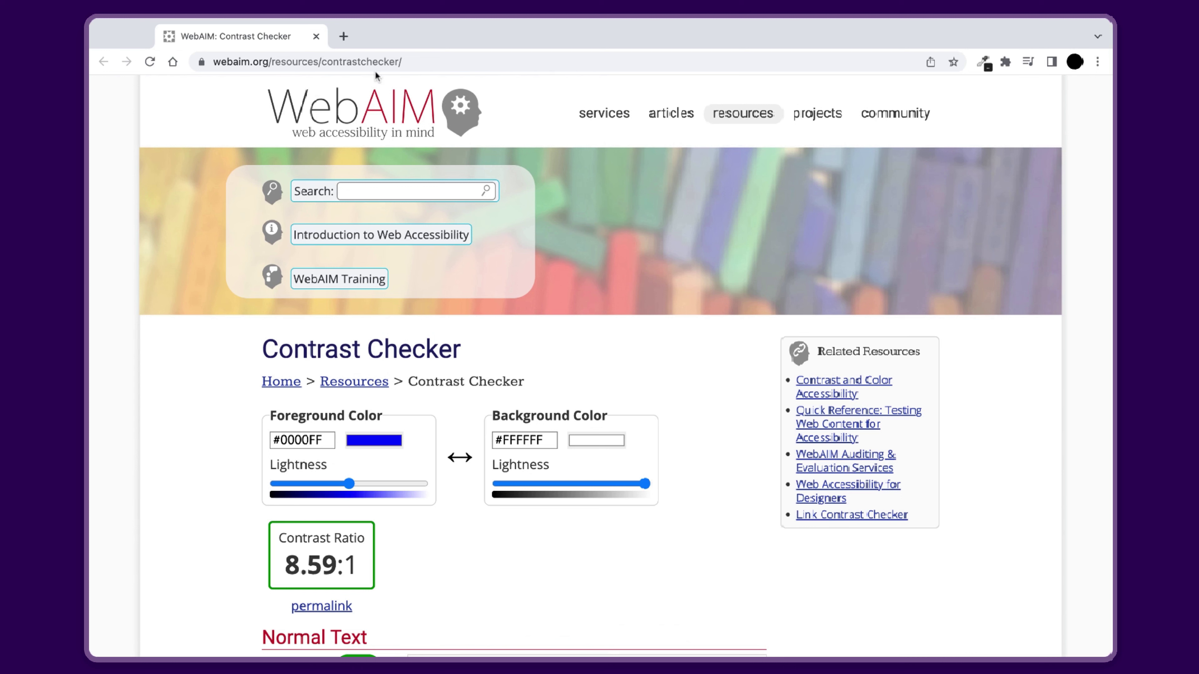
Step: Lighten the foreground color to #5252FF by raising its lightness against the #FFFFFF background
left_click(427, 61)
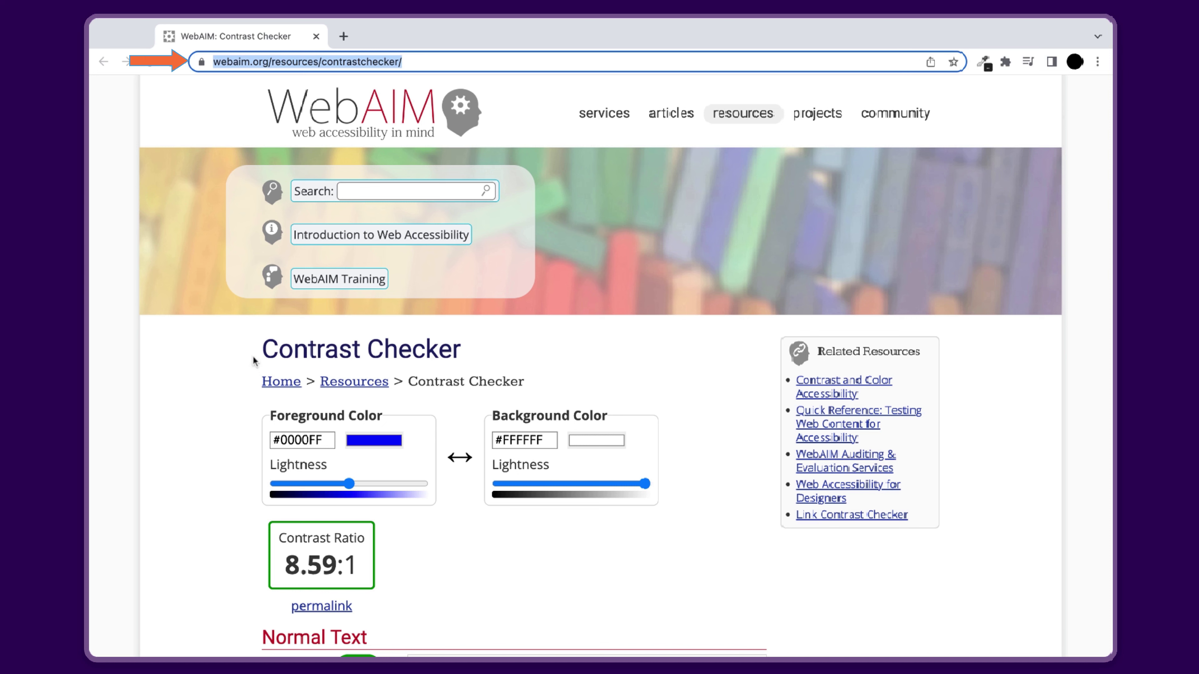
left_click(319, 439)
left_click(527, 441)
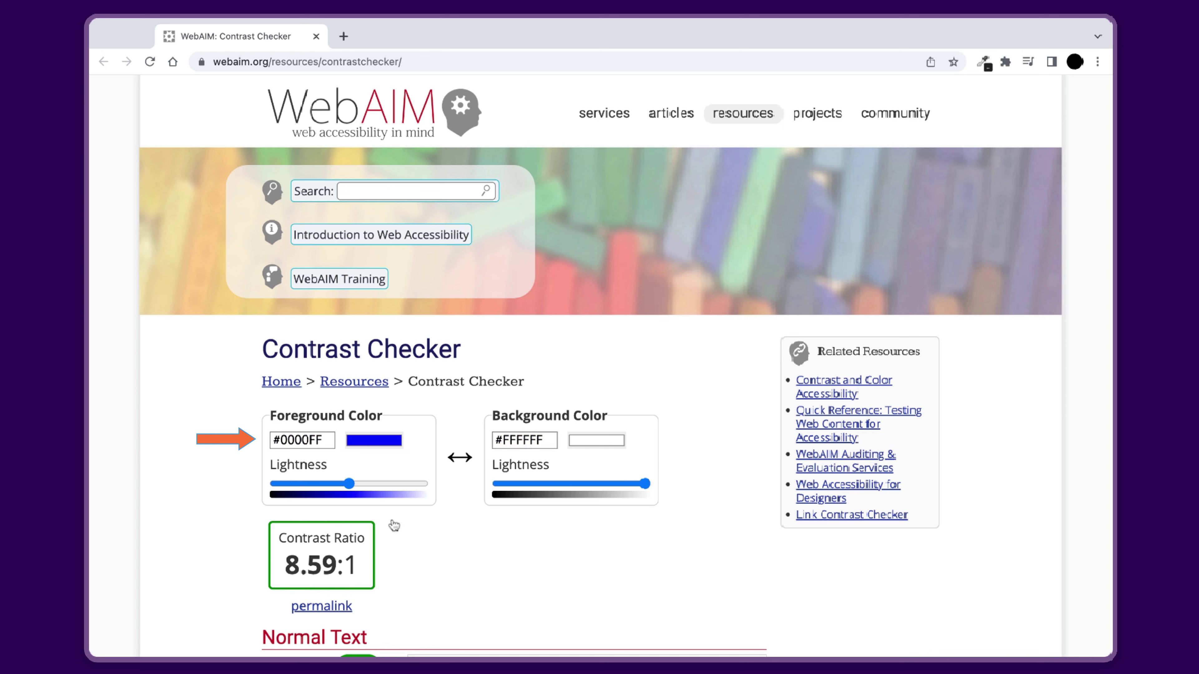
left_click(356, 487)
left_click_drag(356, 490, 370, 488)
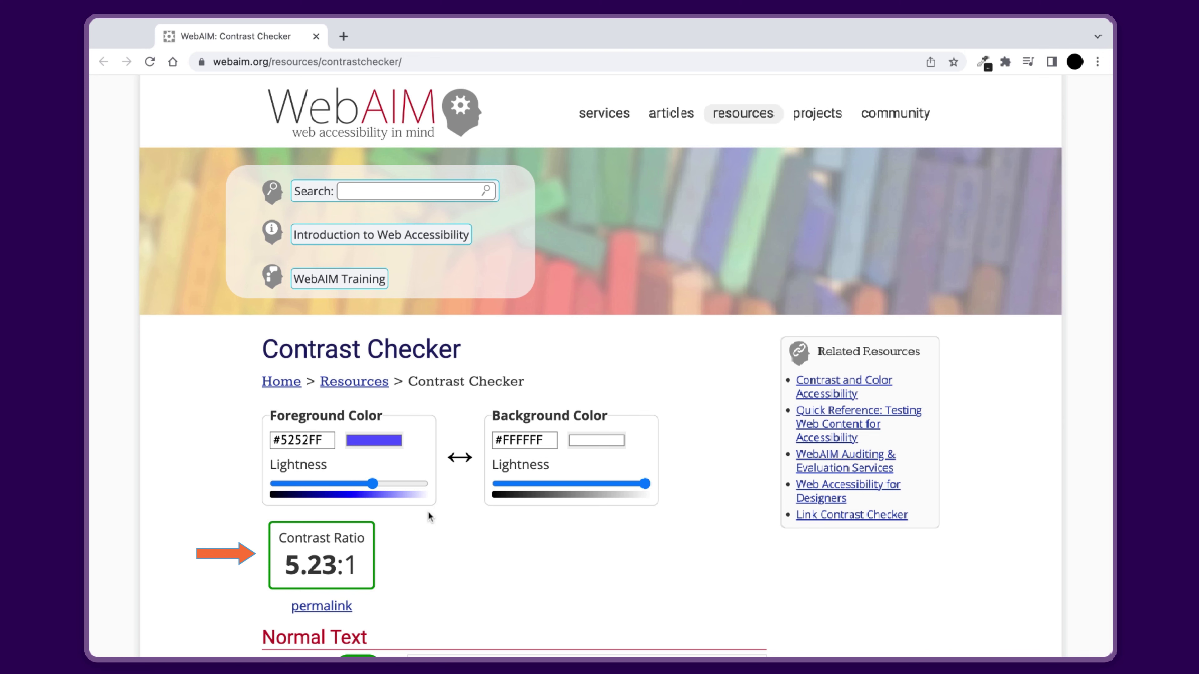
Step: Review the WCAG results for normal and large text, and lighten the foreground color further to #B3B3FF
scroll(444, 532, "down", 5)
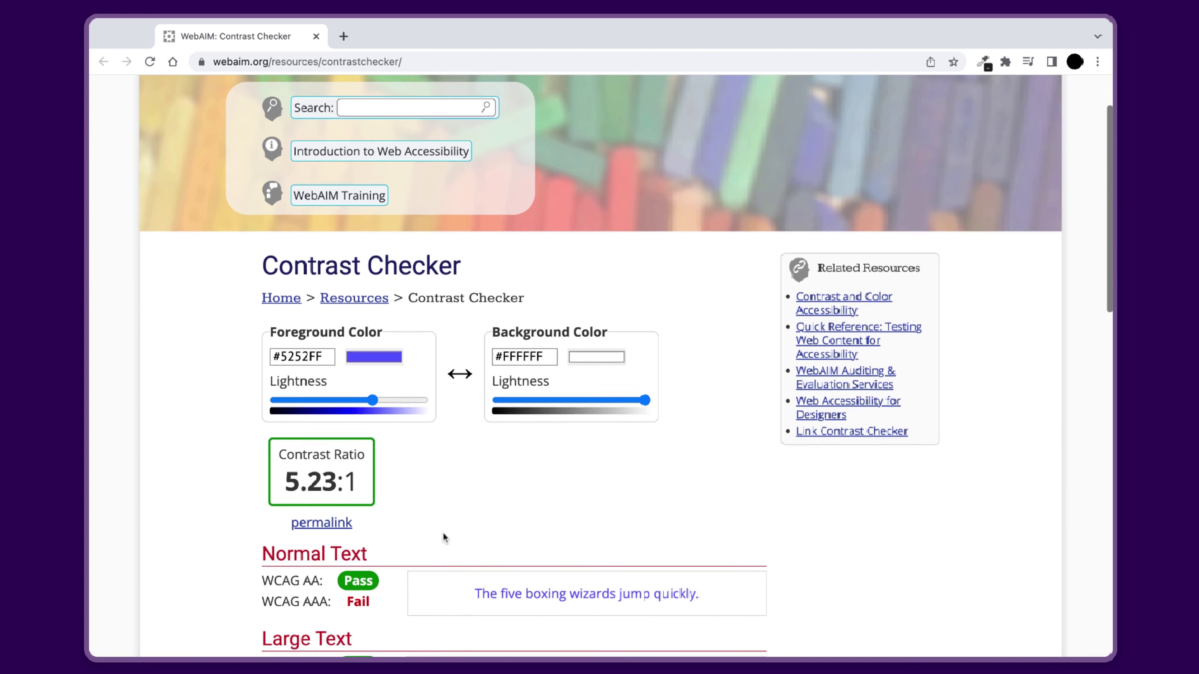
scroll(626, 367, "down", 3)
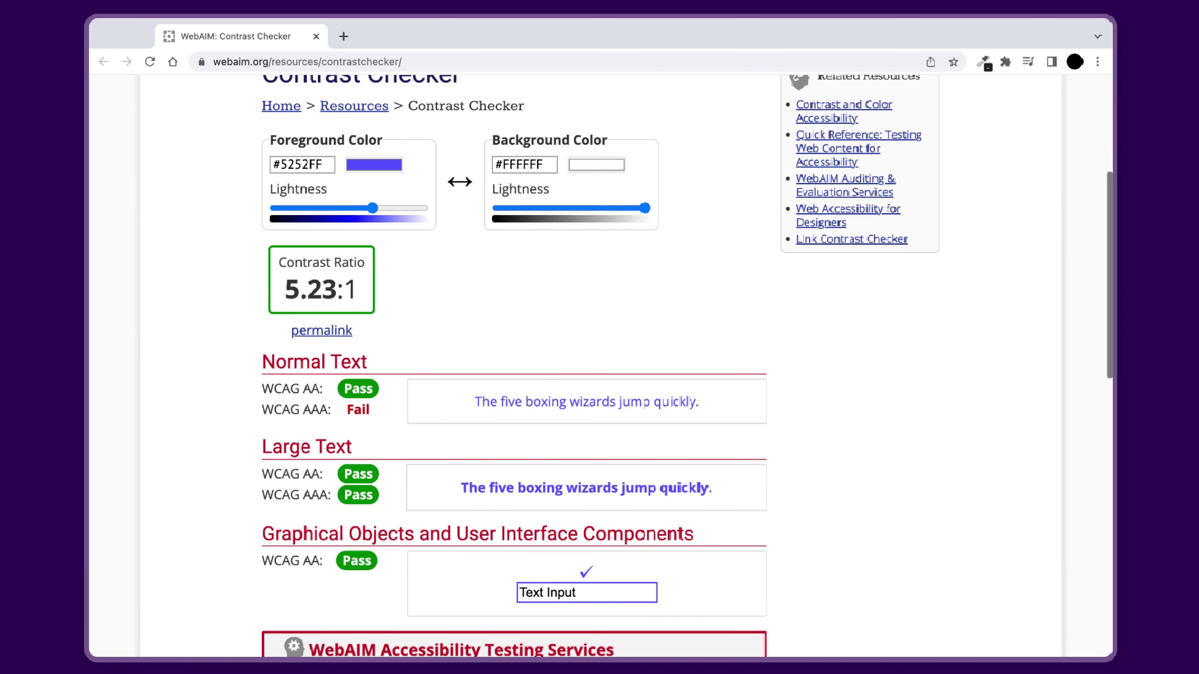
scroll(687, 366, "up", 1)
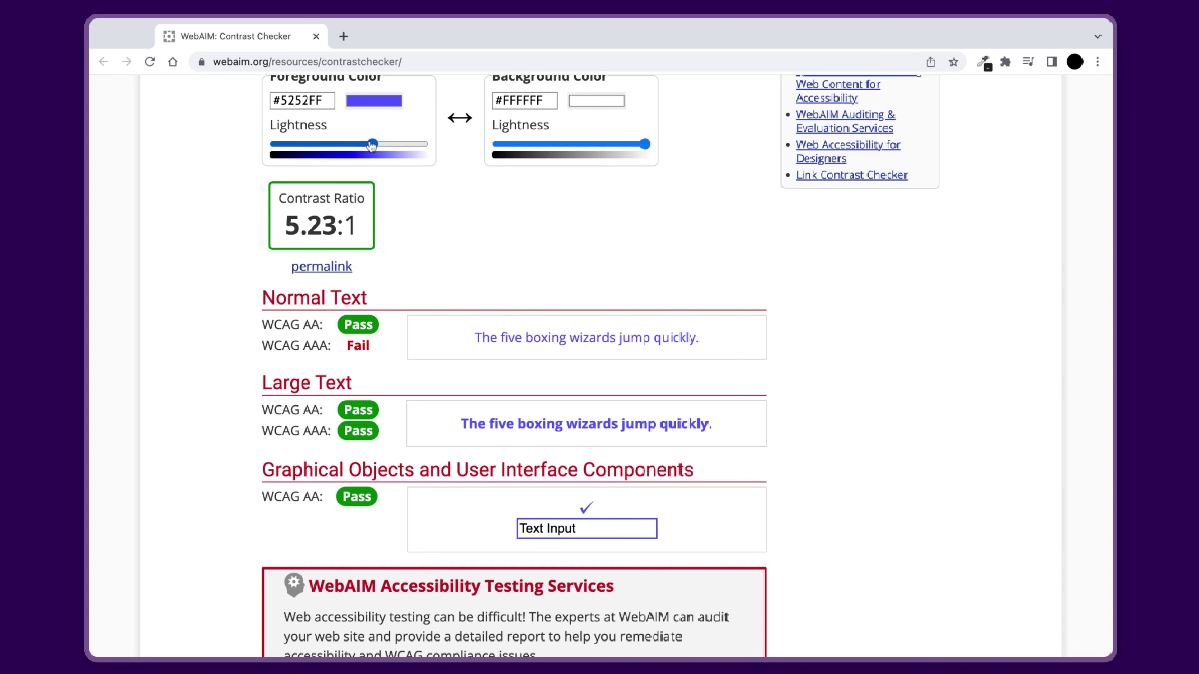
left_click_drag(371, 144, 396, 144)
key("Right")
key("Right")
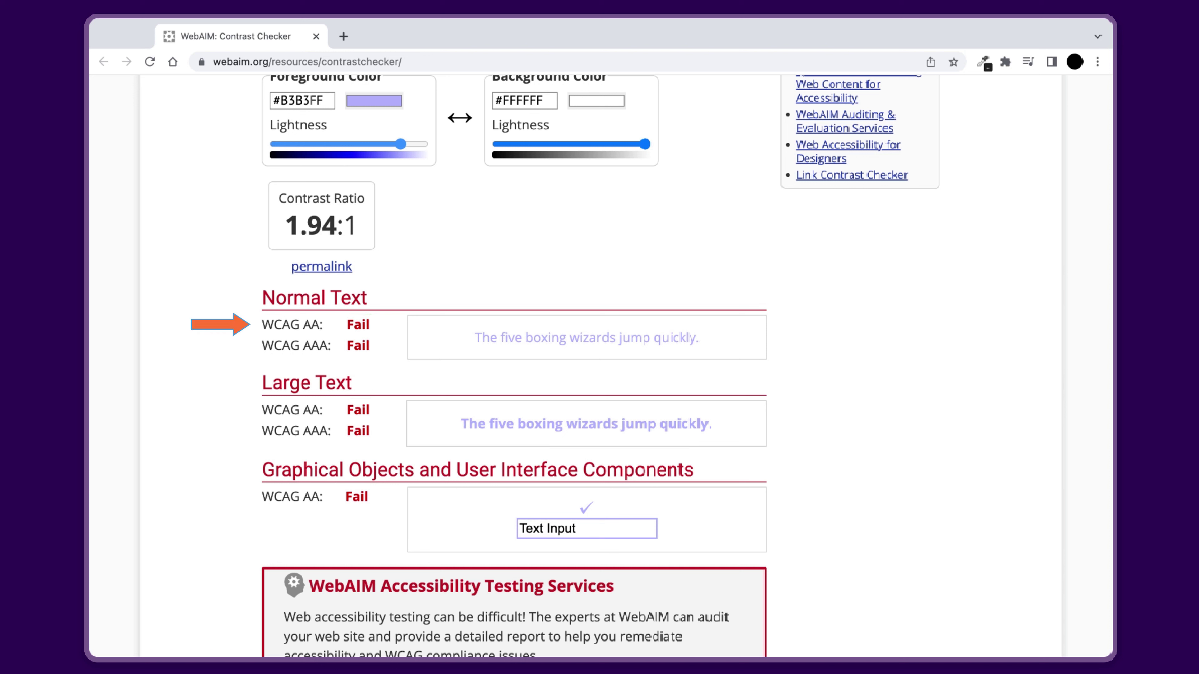
Step: Darken the foreground color gradually in small lightness increments while watching the normal text WCAG AA result
key("Left")
key("Left")
key("Left")
key("Left")
key("Left")
key("Left")
key("Left")
key("Left")
key("Left")
key("Left")
key("Left")
key("Left")
key("Left")
key("Left")
key("Left")
key("Left")
key("Left")
key("Left")
key("Left")
key("Left")
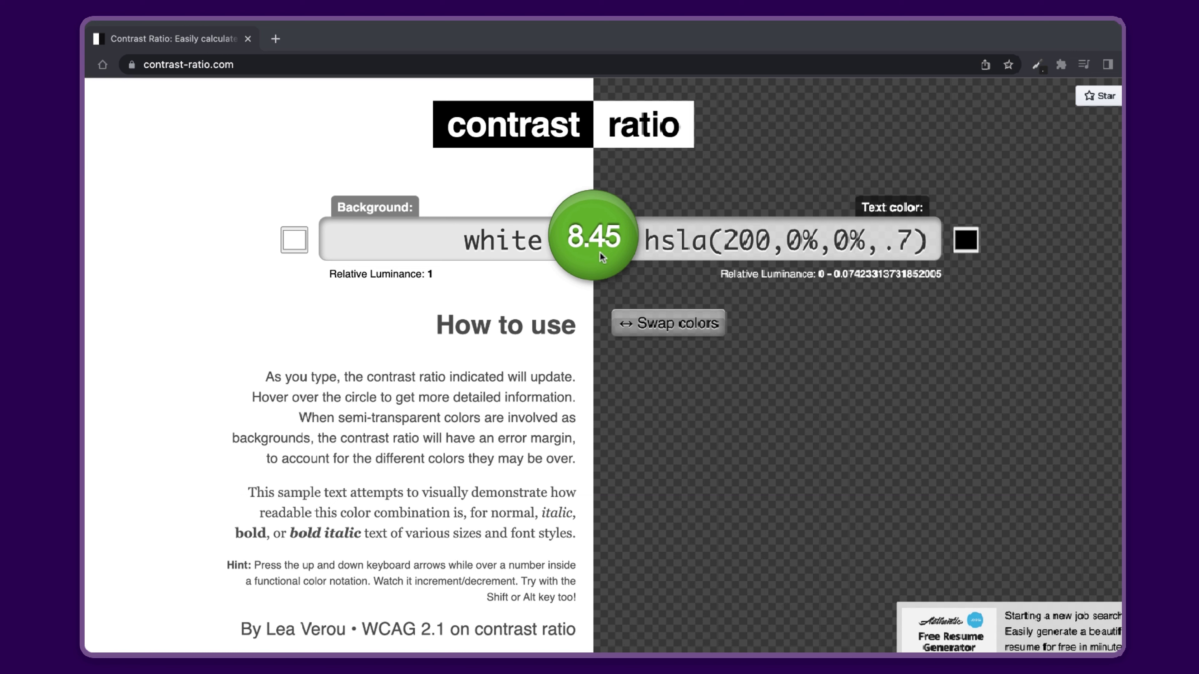
Step: On contrast-ratio.com, set the background to #ffea00 against text color #390ae6 and swap the two colors
mouse_move(600, 250)
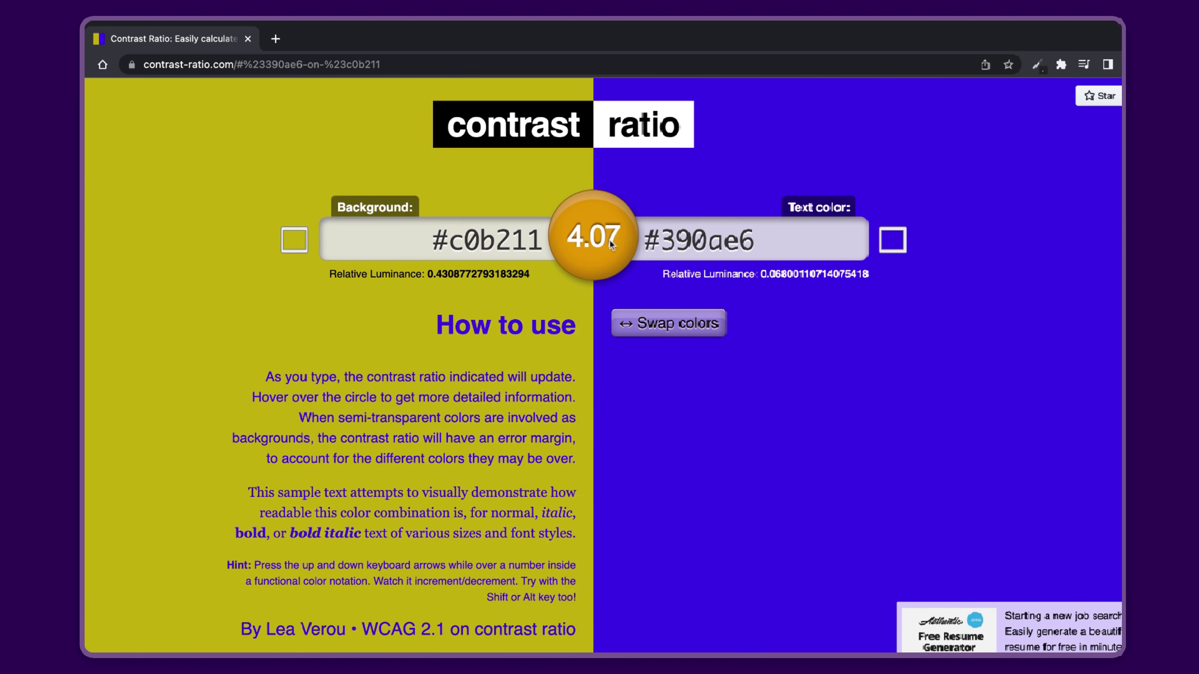
mouse_move(603, 237)
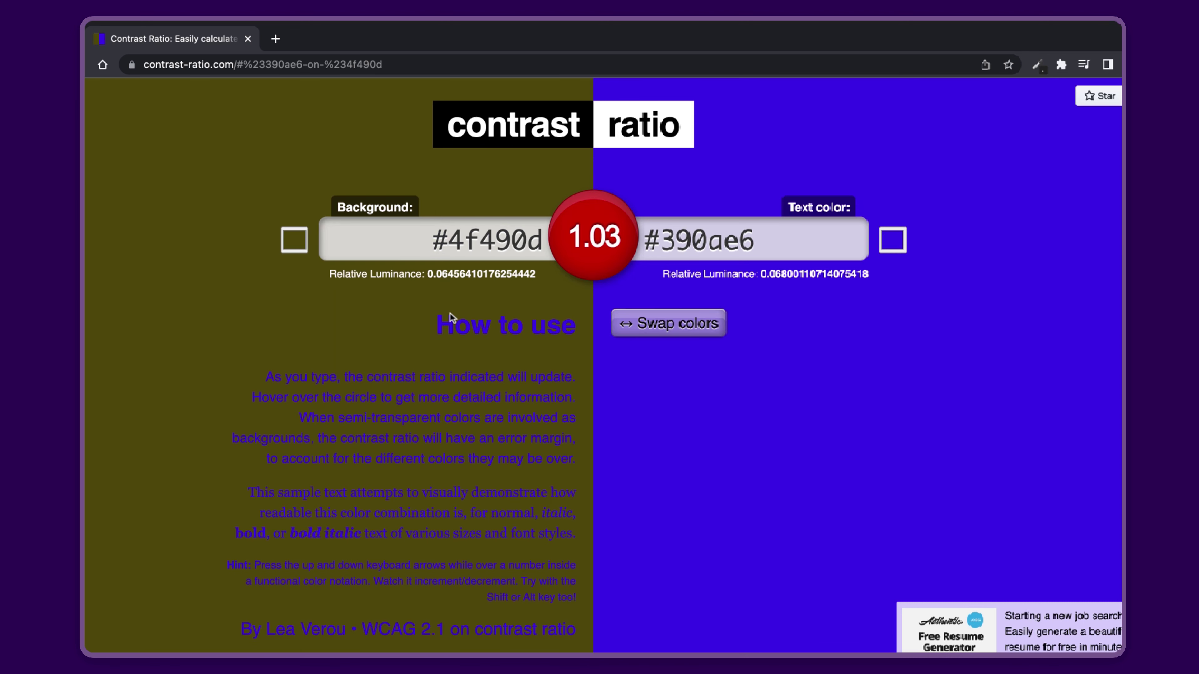
mouse_move(596, 230)
left_click_drag(447, 277, 453, 265)
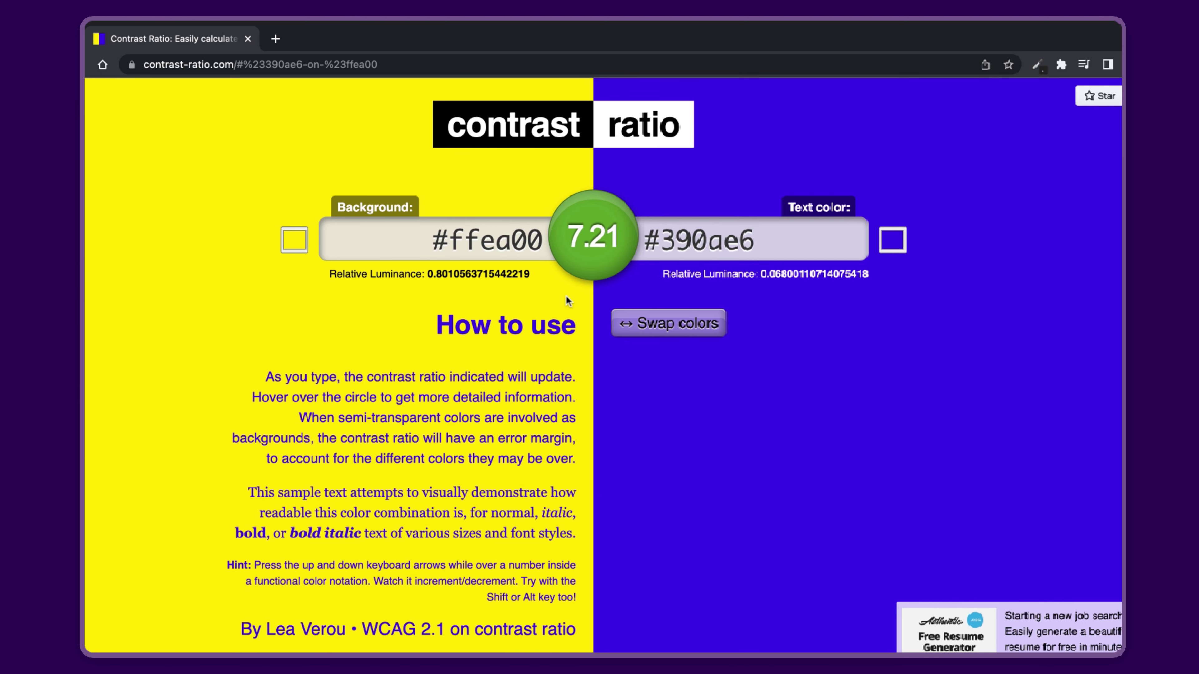
left_click(707, 334)
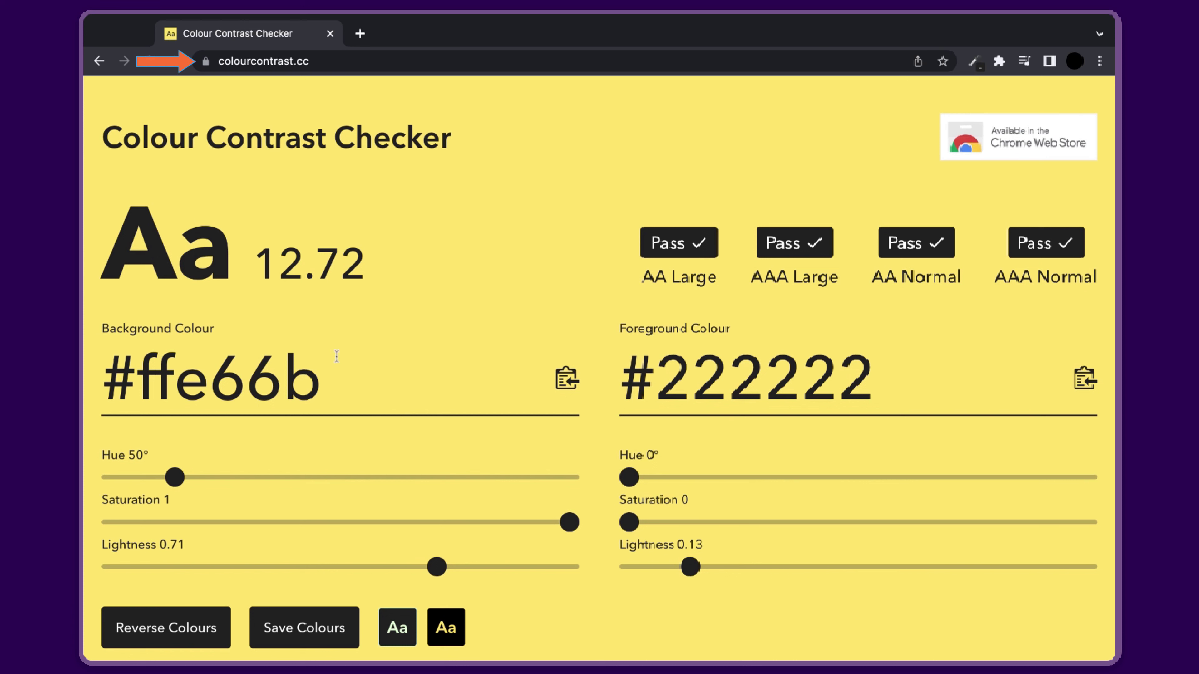
Step: On colourcontrast.cc, set the background colour to hue 16°, saturation 0.85 and lightness 0.84, and highlight the contrast ratio
left_click(362, 362)
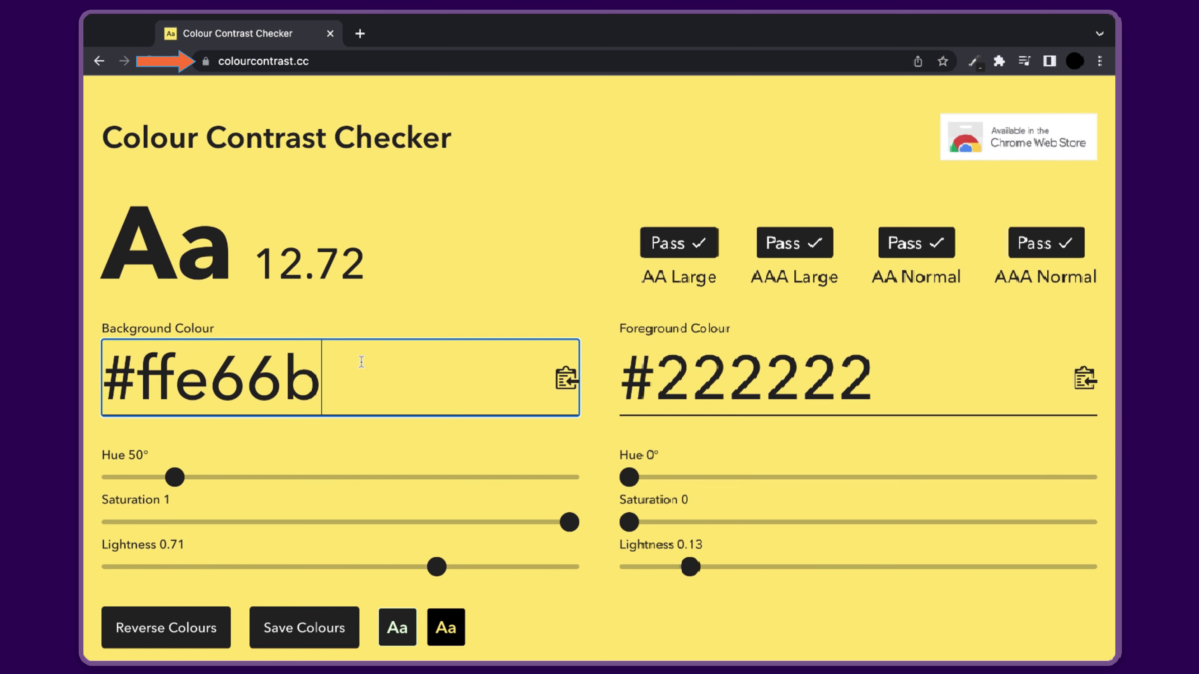
left_click(969, 380)
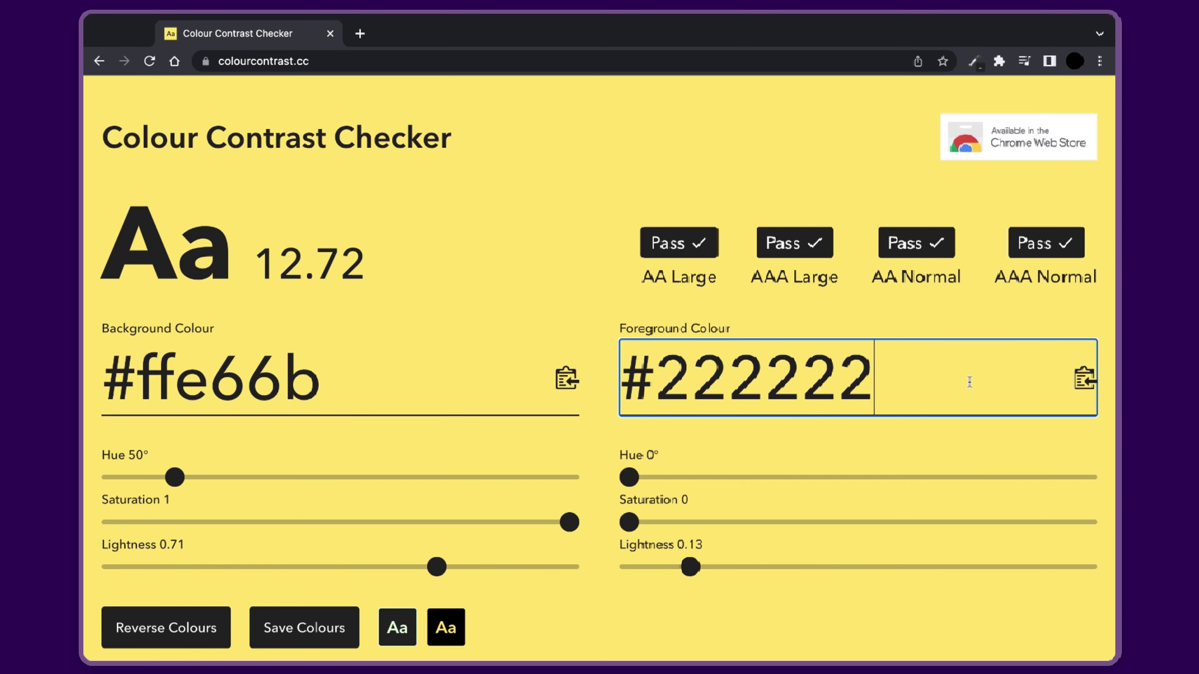
left_click_drag(172, 478, 131, 477)
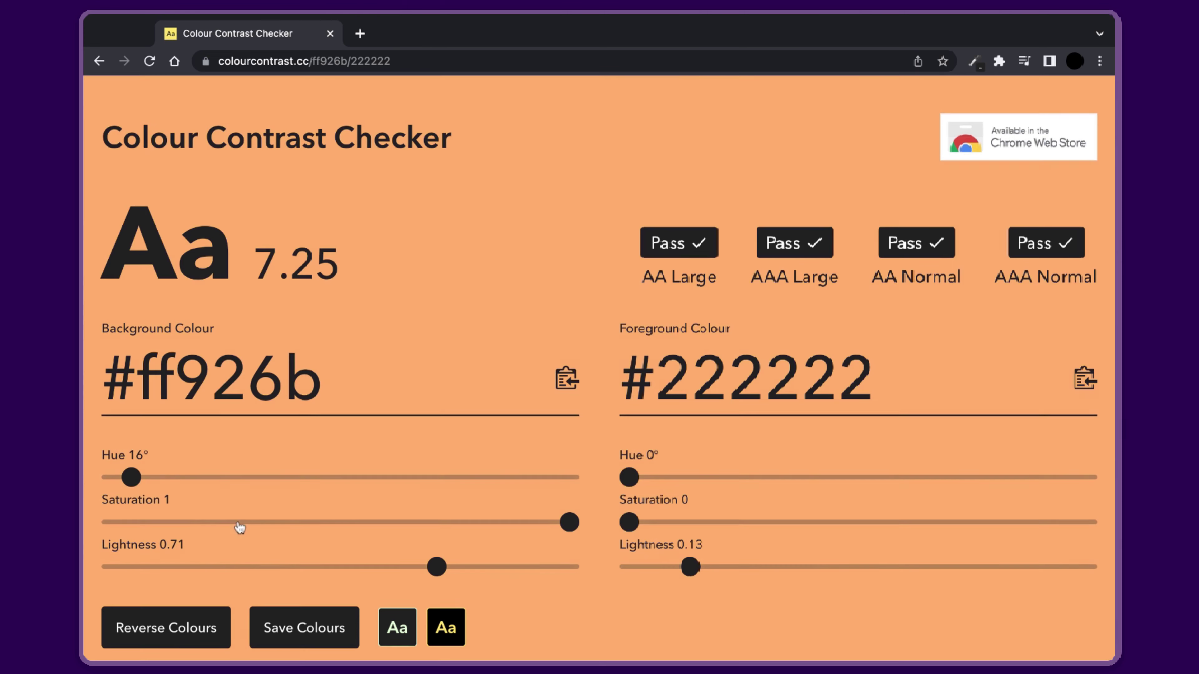
left_click_drag(569, 522, 499, 522)
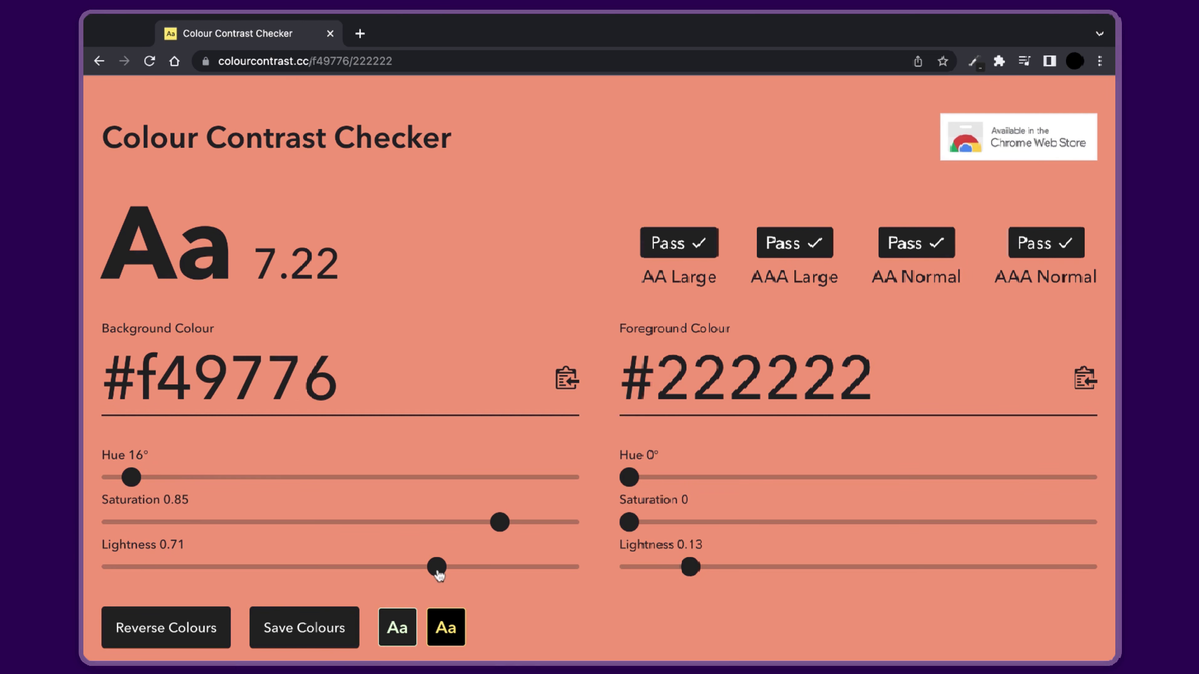
left_click_drag(437, 567, 496, 568)
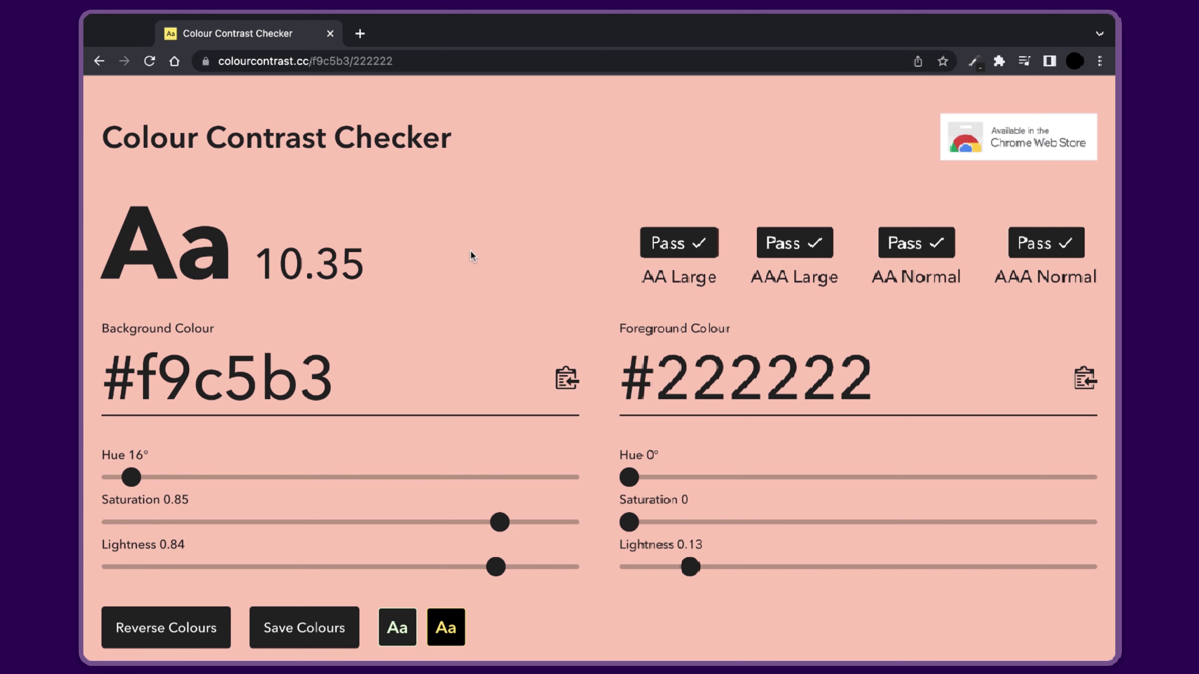
triple_click(254, 261)
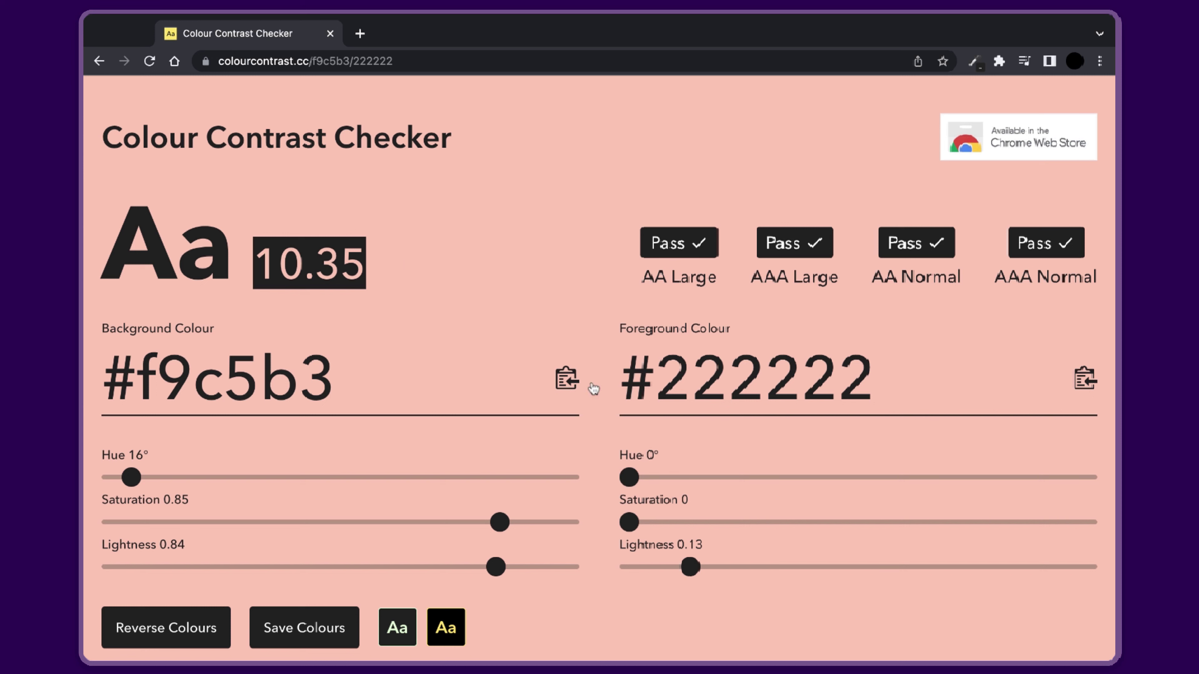
Step: Reverse the background and foreground colours and save the resulting #f9c5b3 on #222222 combination
left_click(191, 647)
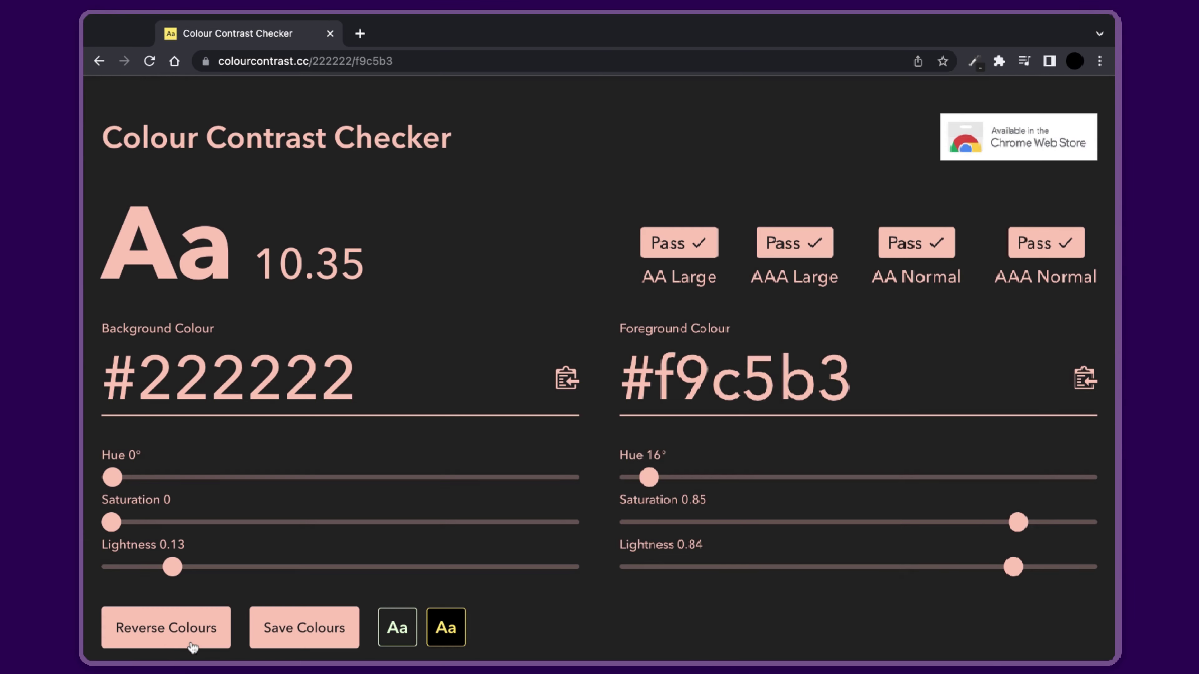
left_click(347, 644)
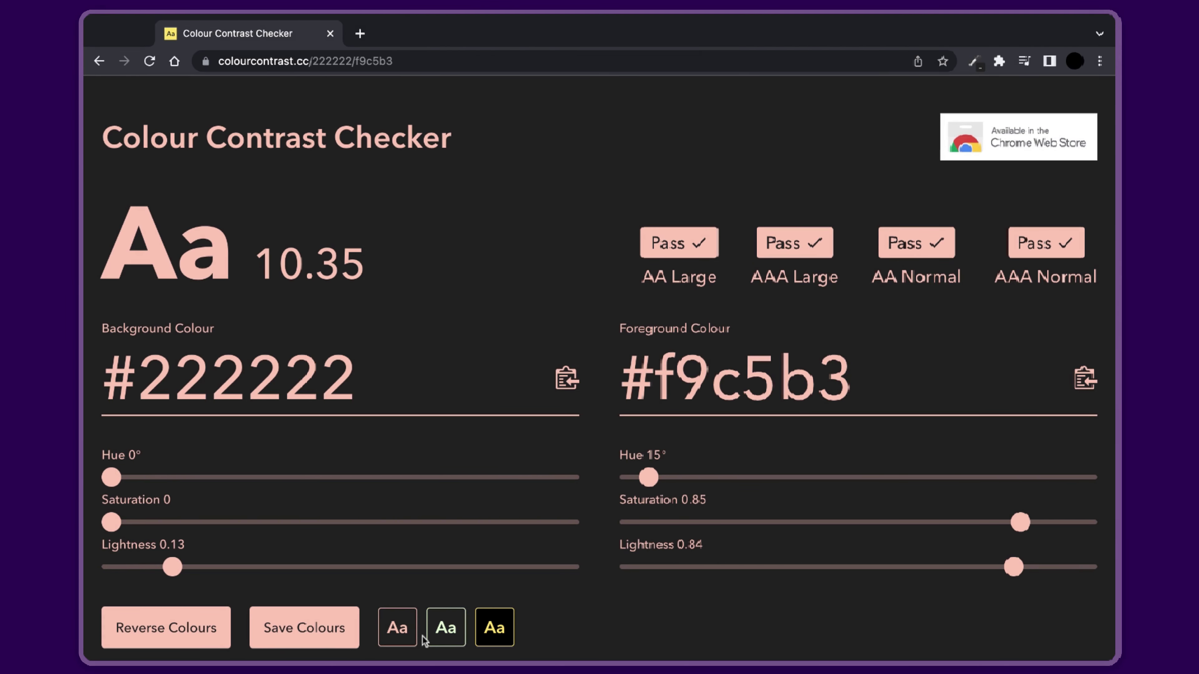
Step: Preview the saved green and yellow colour combinations and return to the saved pink one
left_click(460, 640)
left_click(499, 638)
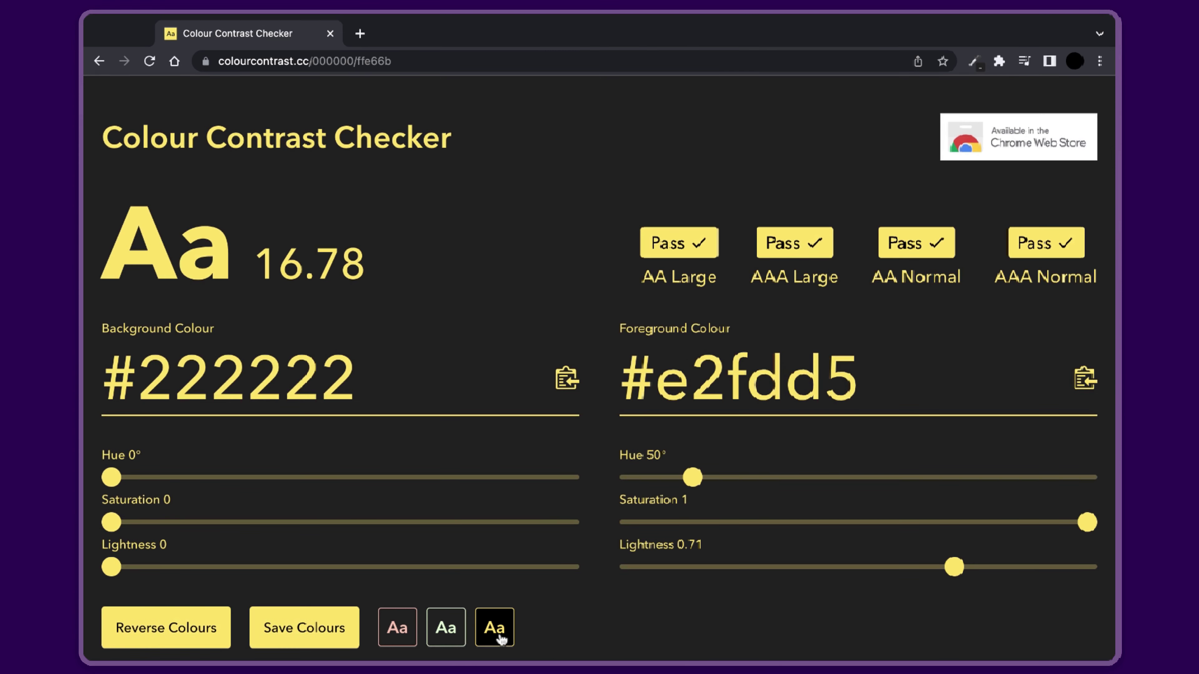
left_click(399, 639)
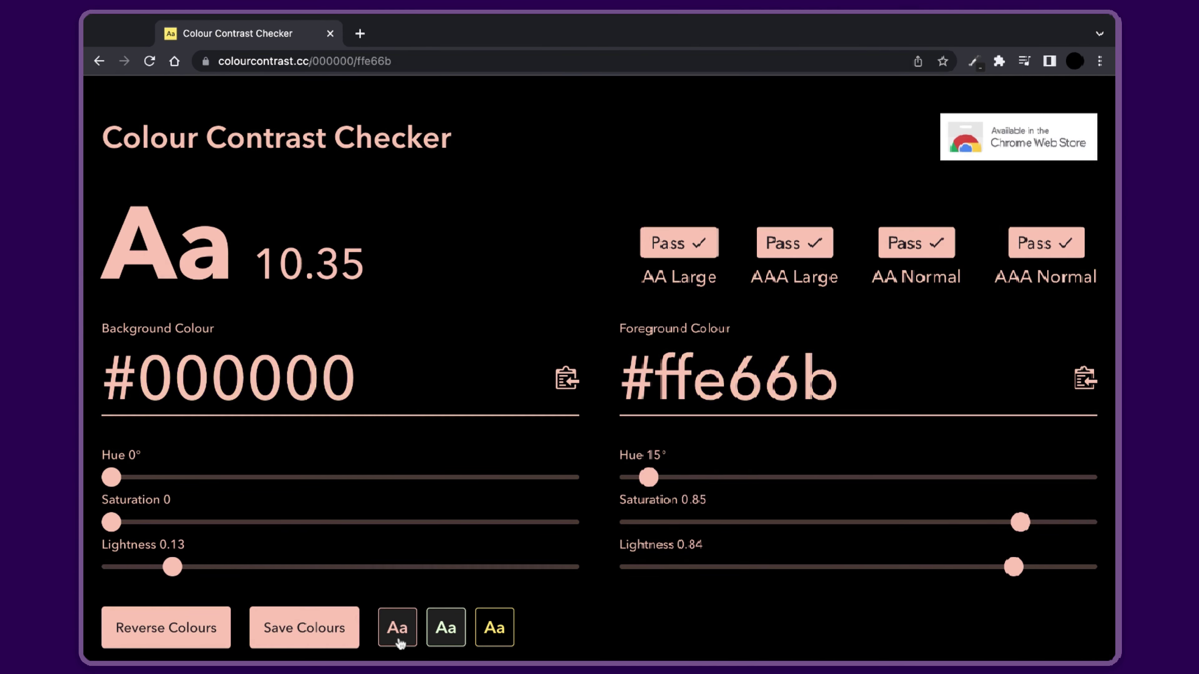